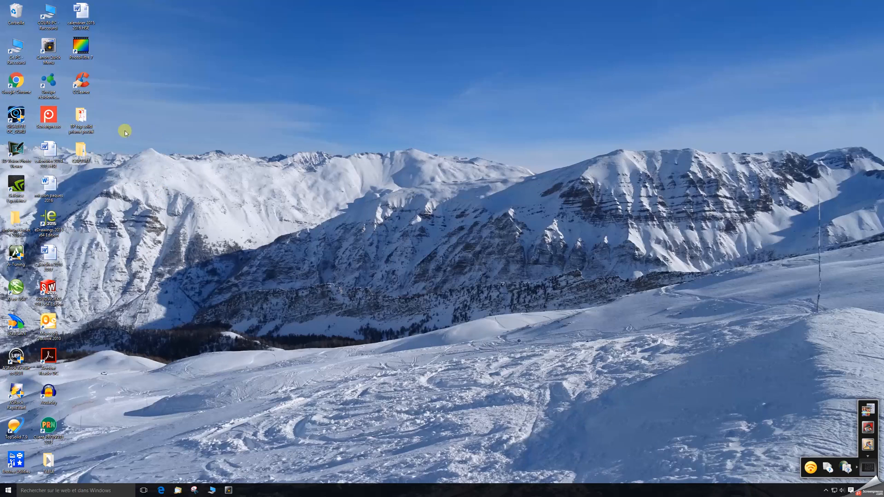
Step: Open the TP top solid prisme poché folder and preview the phase nomenclature, the drawing and the SolidWorks part
double_click(91, 125)
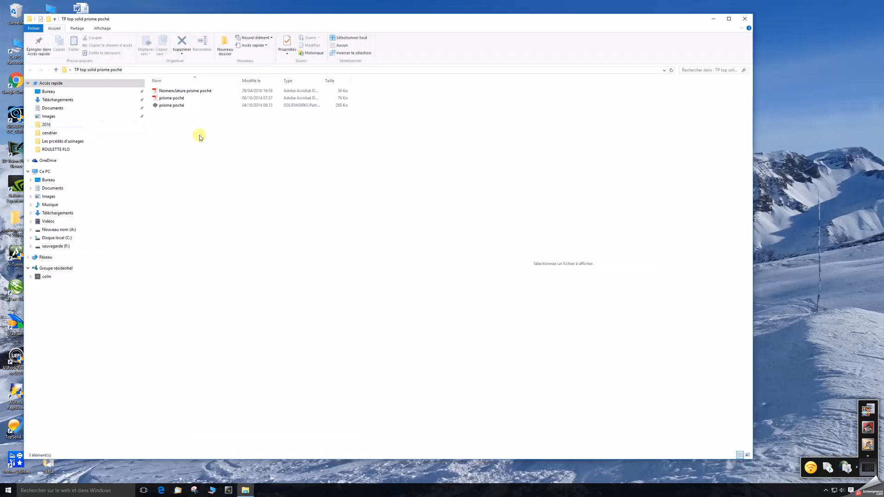
click(200, 91)
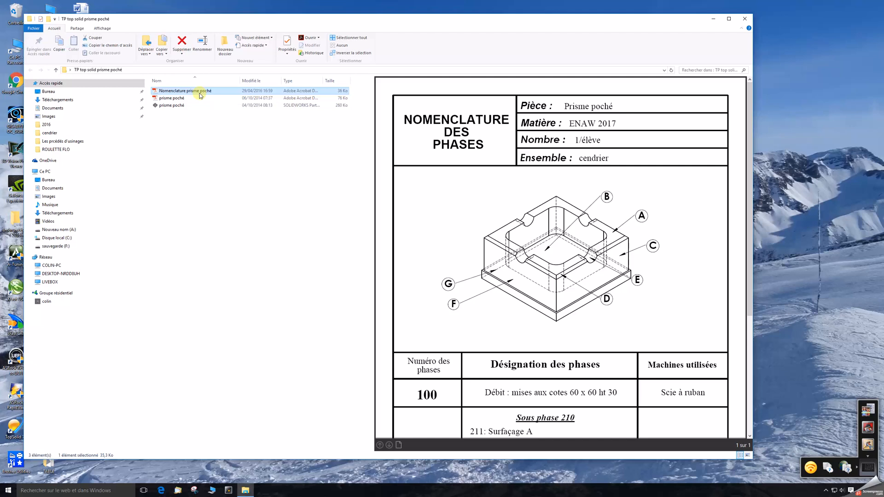
click(161, 99)
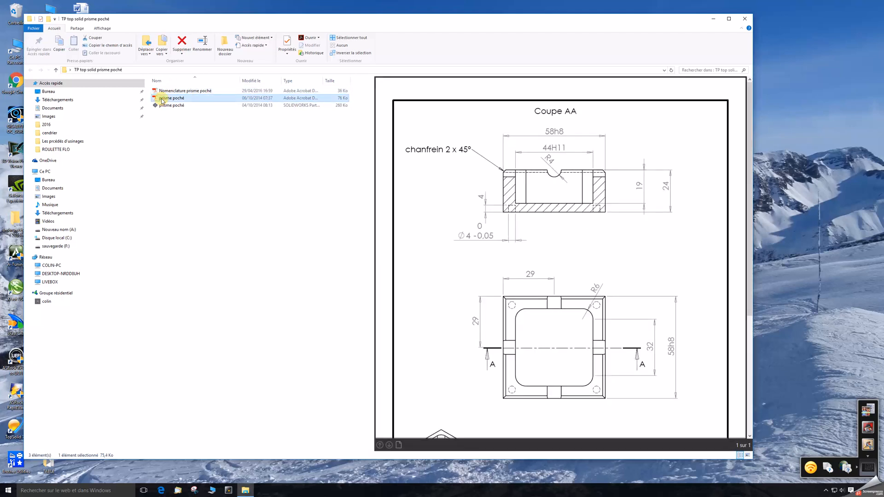
click(198, 106)
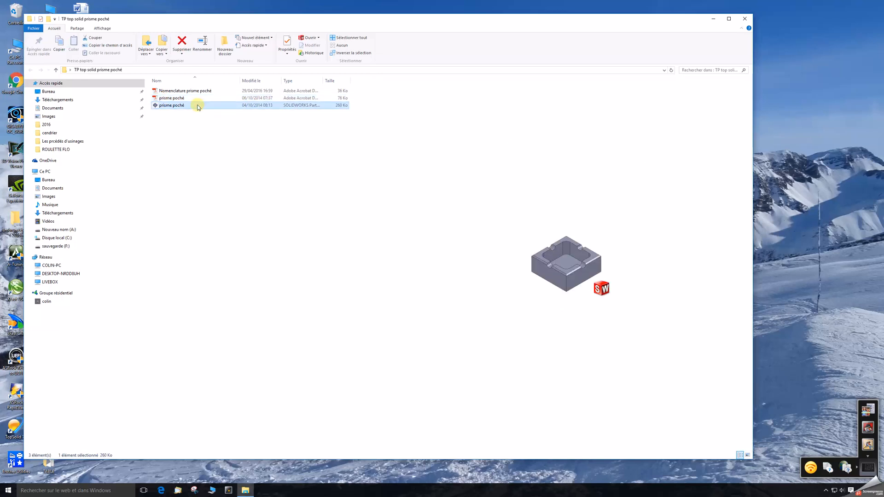
click(715, 18)
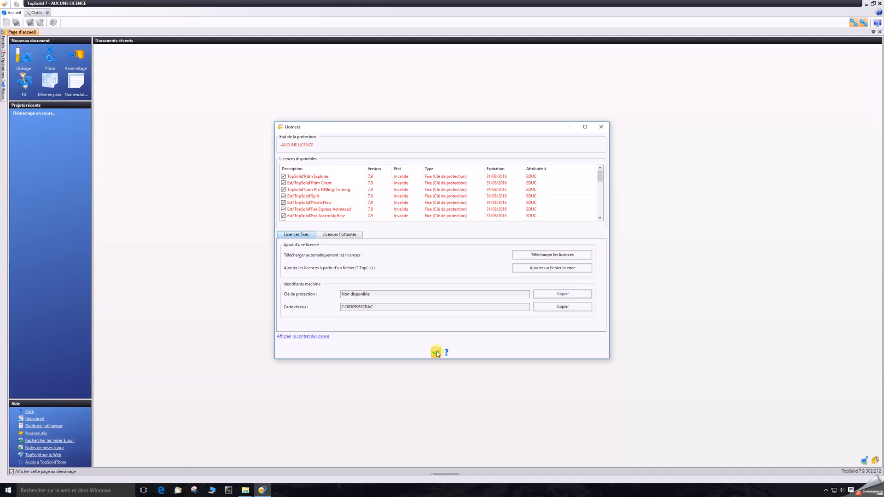
Step: Dismiss the licence overview and create a new project named with the author's surname followed by PRISME POCHE
click(437, 351)
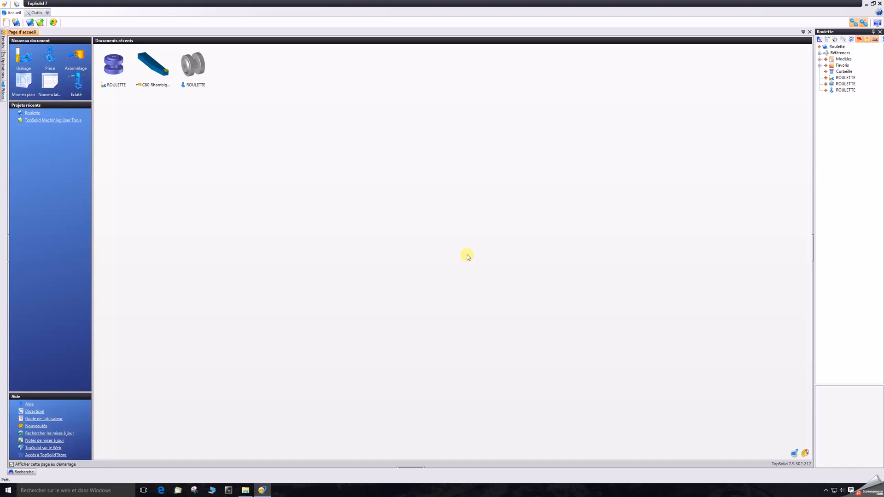
click(17, 23)
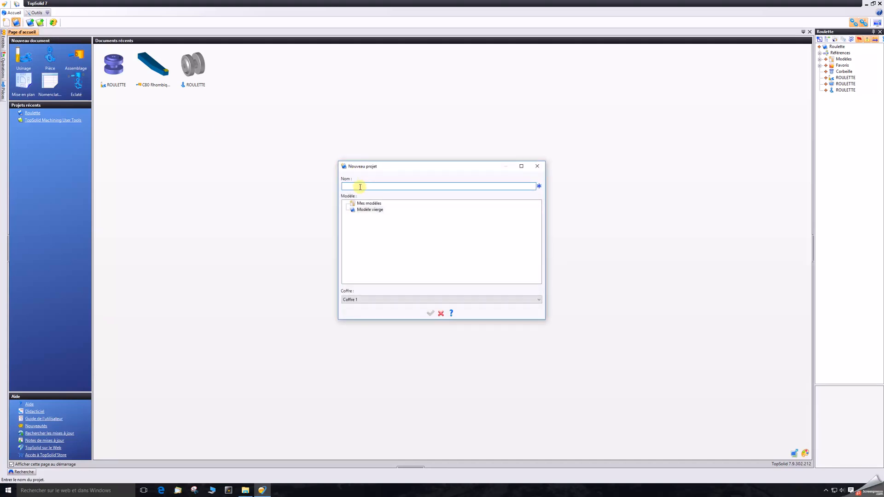
text(COLIN PRISME POCHE)
click(431, 314)
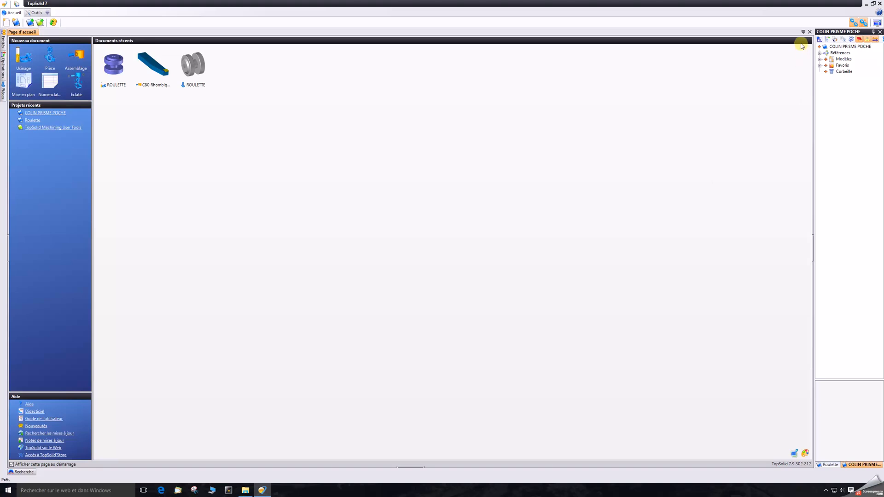
Step: Import the SolidWorks part prisme poché from the TP top solid prisme poché folder into the project with conversion
click(849, 47)
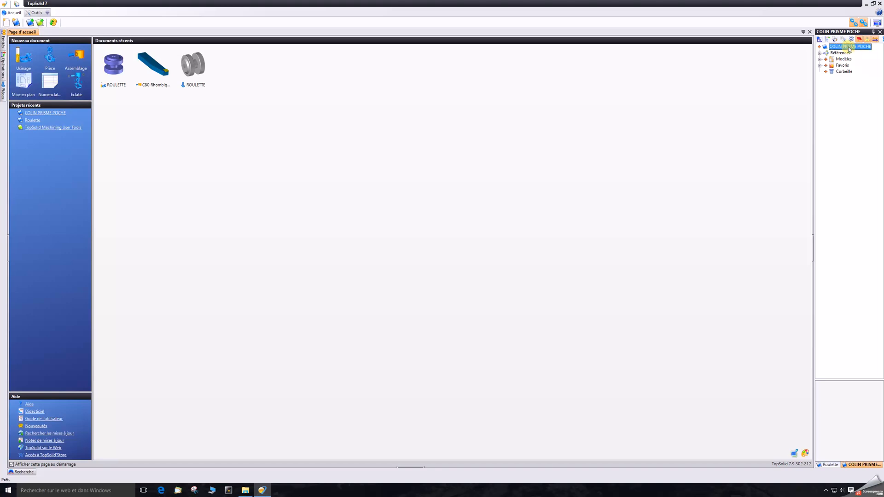
right_click(849, 48)
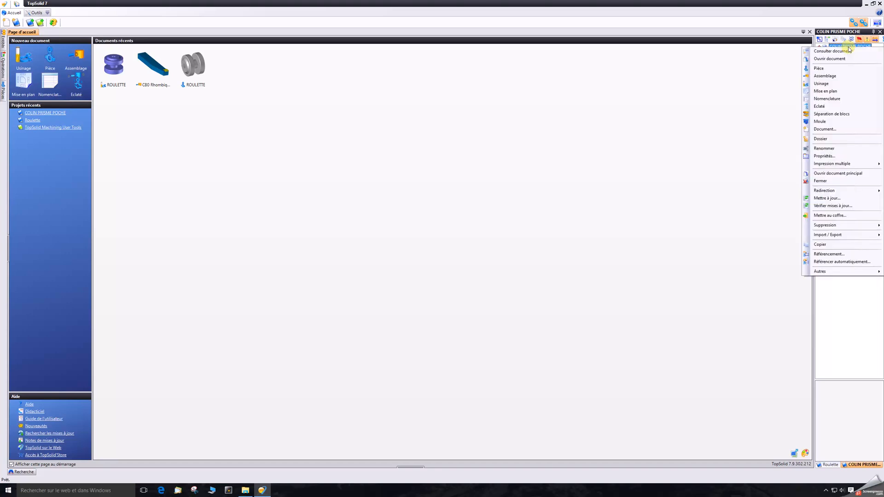
mouse_move(840, 239)
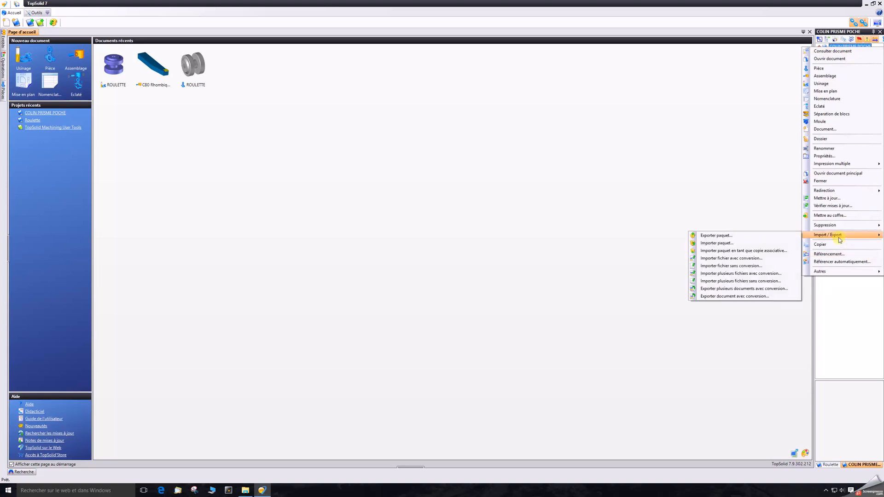
click(733, 260)
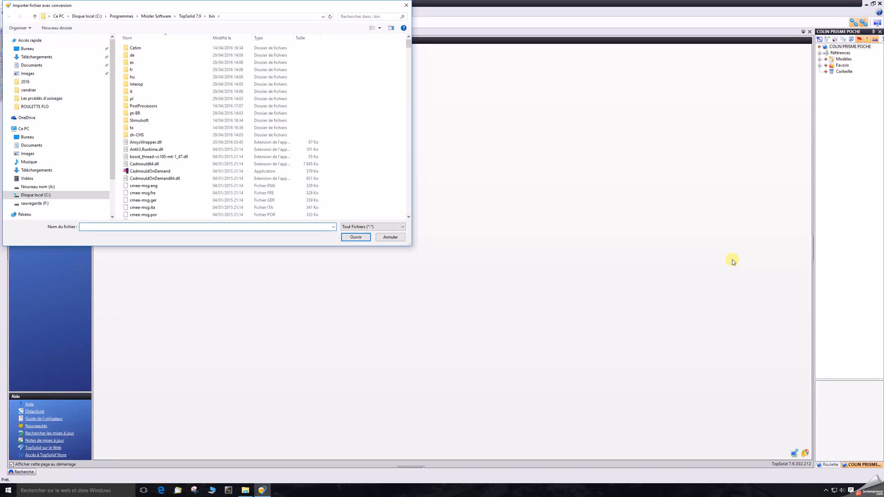
click(24, 49)
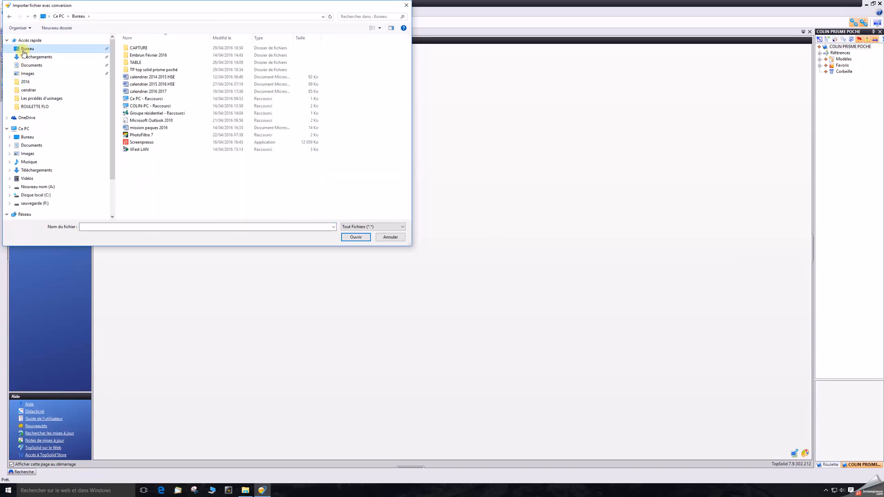
click(164, 50)
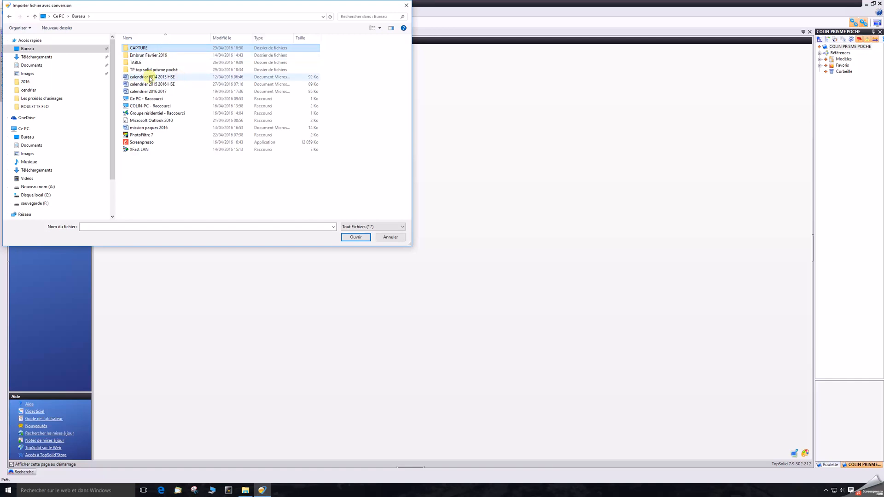
double_click(154, 70)
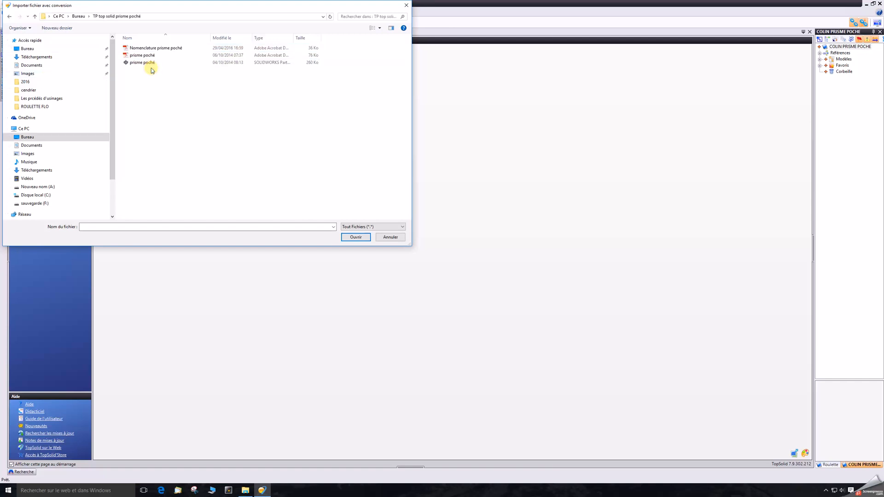
click(163, 66)
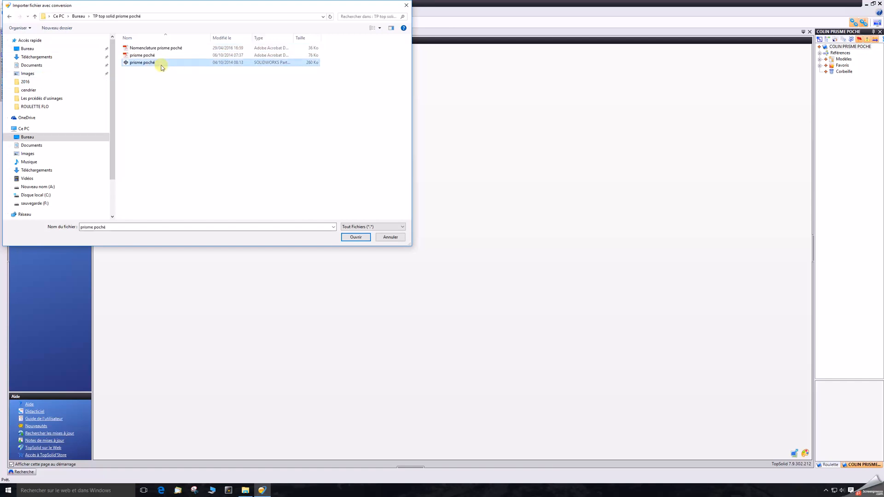
click(355, 237)
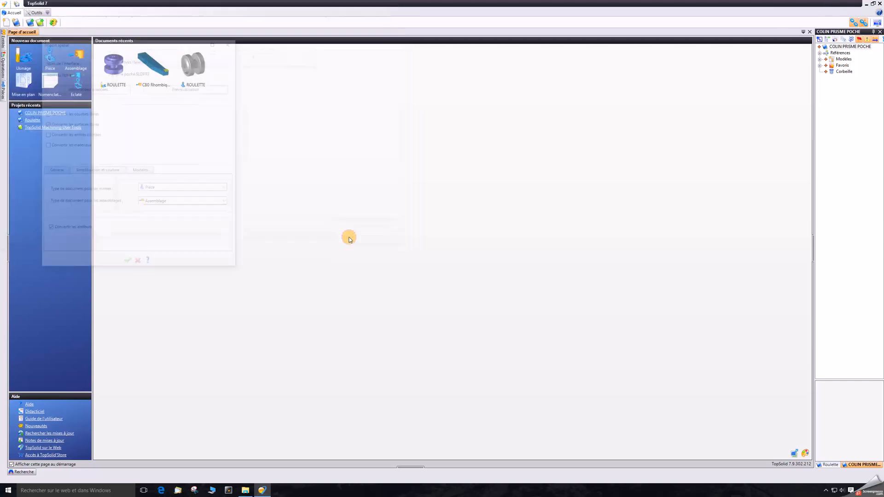
click(127, 264)
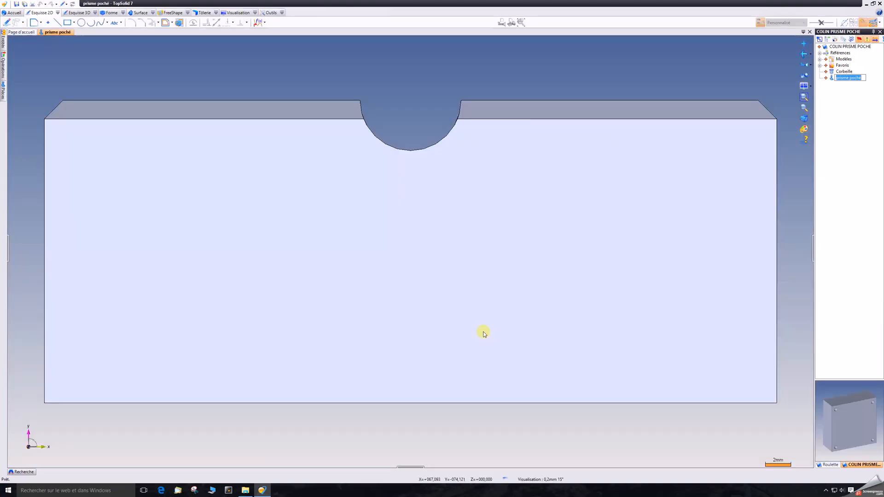
Step: Rotate and zoom the imported part to examine its pocket, edge notches and chamfers in 3D
click(802, 54)
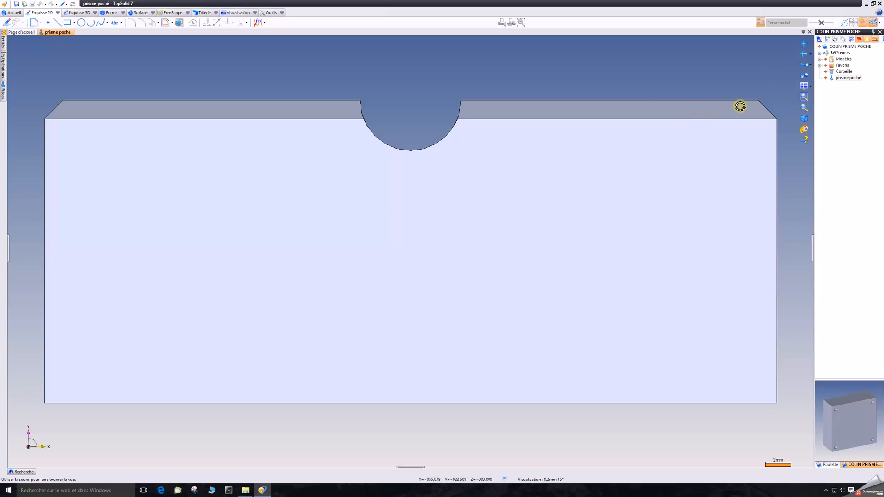
drag(405, 184, 427, 197)
scroll(427, 196, down, 3)
scroll(478, 234, down, 1)
drag(477, 234, 473, 258)
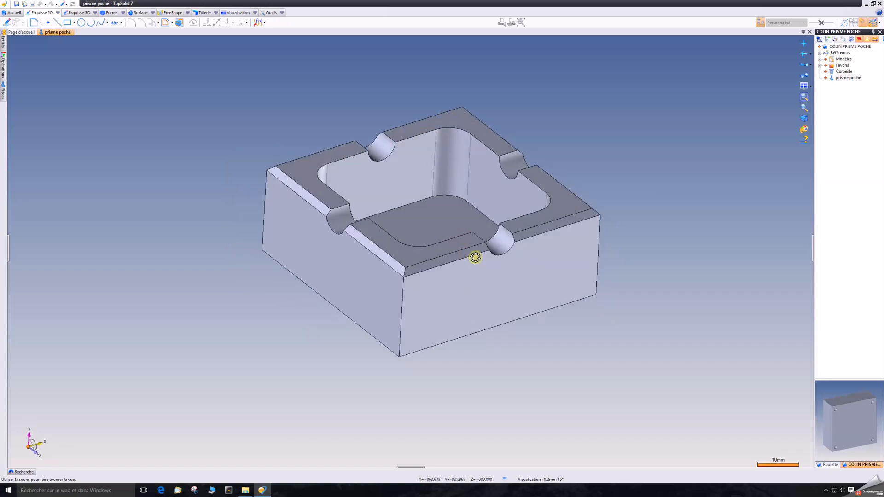
scroll(476, 253, up, 1)
scroll(477, 254, down, 2)
scroll(432, 129, up, 1)
scroll(550, 300, up, 1)
scroll(550, 281, down, 2)
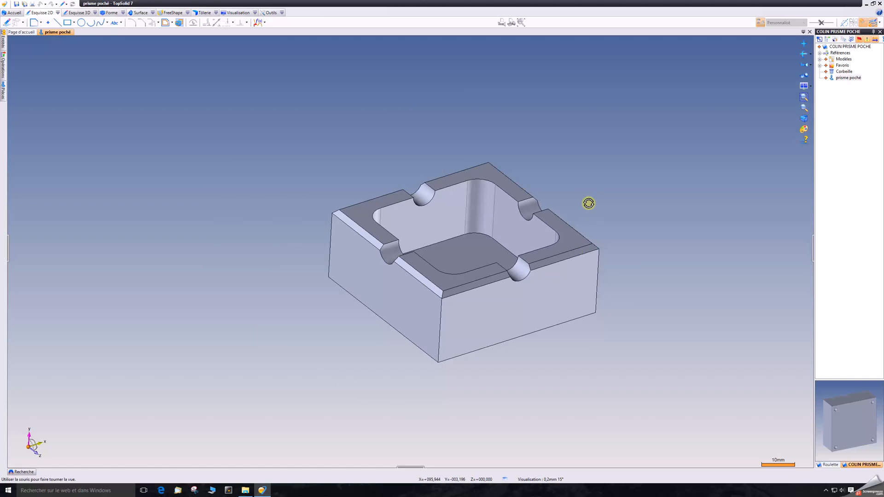
scroll(548, 274, up, 1)
right_click(620, 209)
click(631, 206)
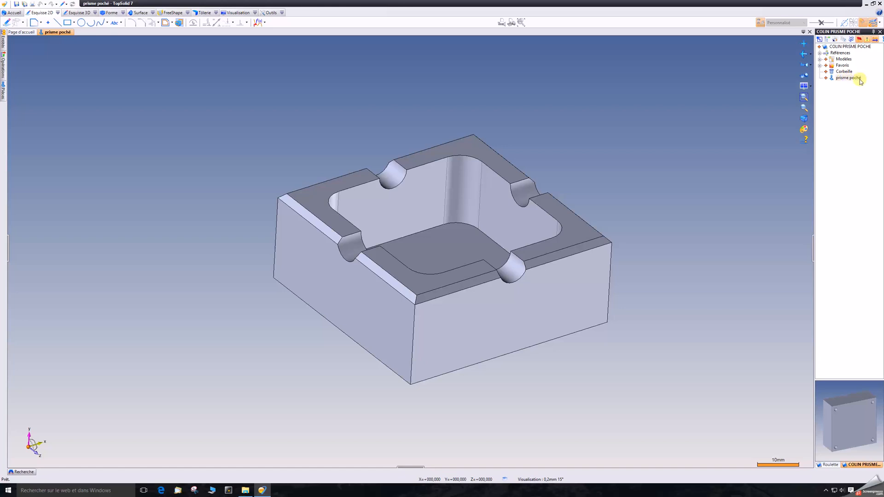
Step: Create a machining preparation document for the prisme poché part from the blank template
click(844, 78)
right_click(845, 80)
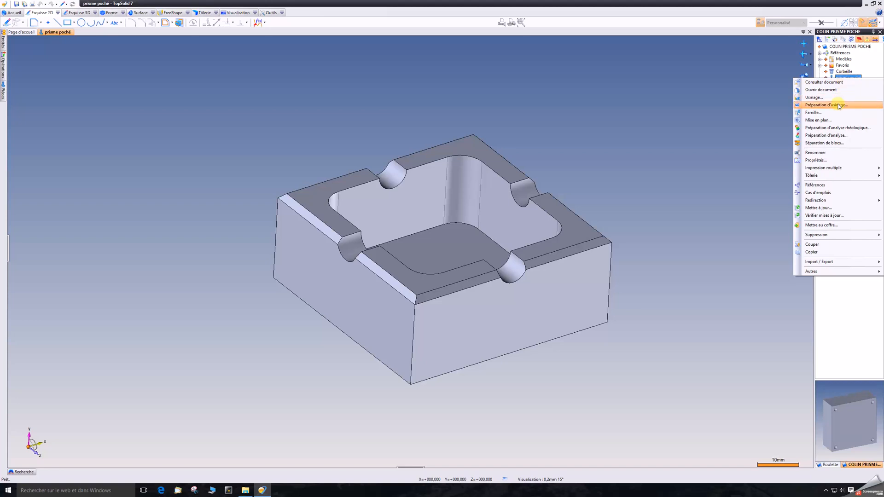
click(839, 106)
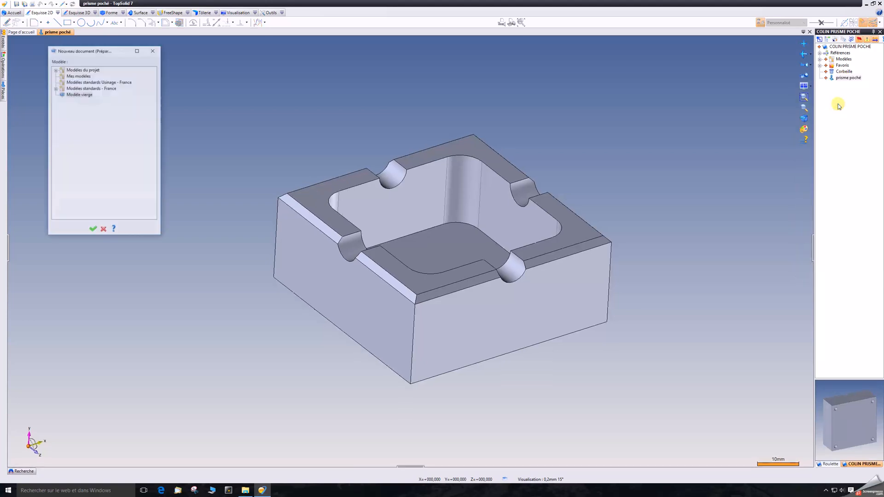
click(92, 230)
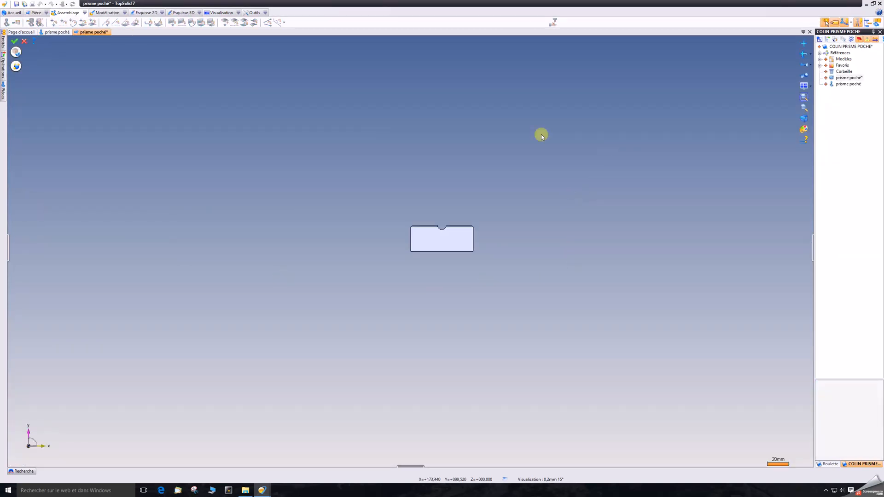
Step: Show the part in a tilted 3D view and open its finished part, stock and environment definition
click(803, 55)
drag(469, 198, 496, 239)
scroll(497, 240, up, 4)
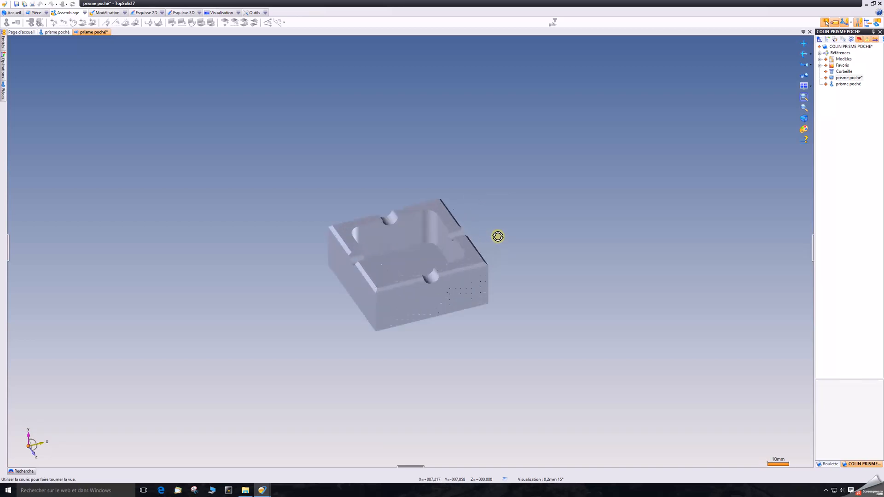
right_click(503, 184)
click(519, 188)
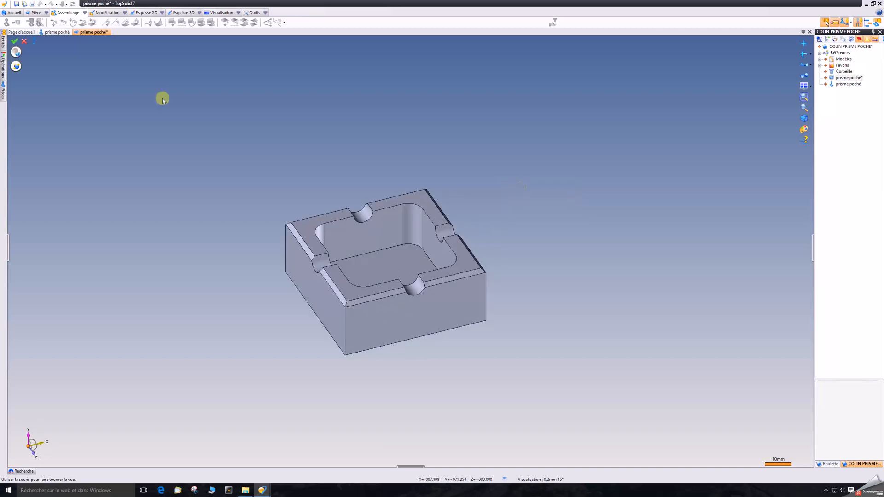
click(17, 53)
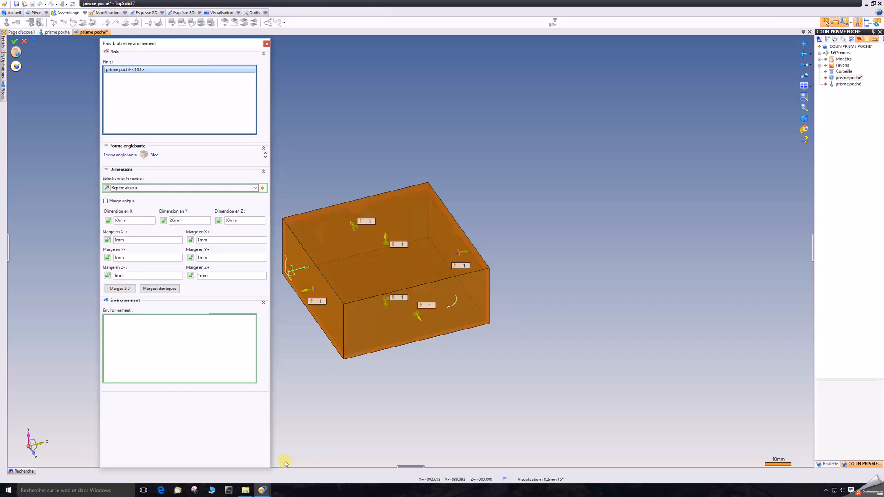
Step: Consult the Nomenclature prisme poché document for the raw stock dimensions in phase 100, and return to TopSolid
click(245, 489)
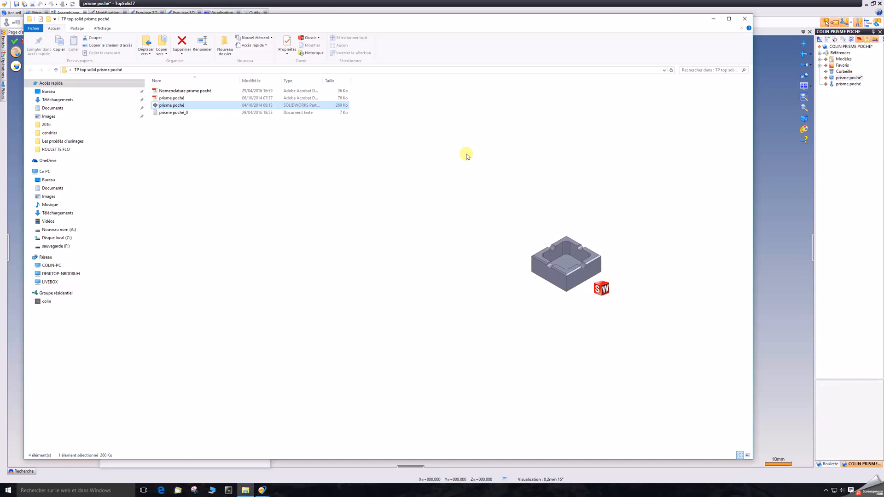
click(230, 94)
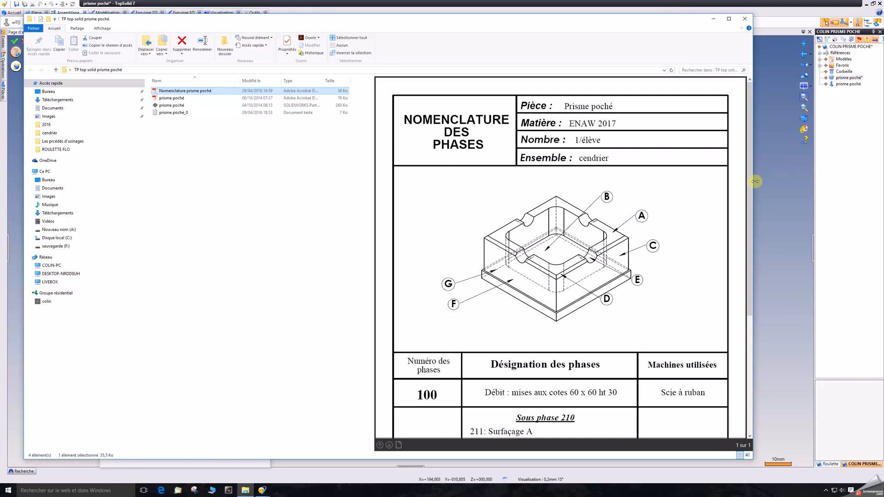
scroll(748, 192, down, 1)
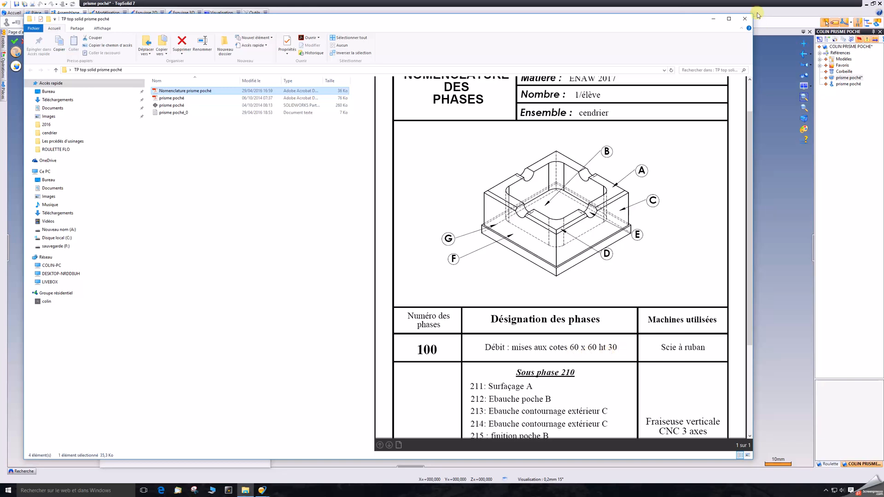
click(715, 19)
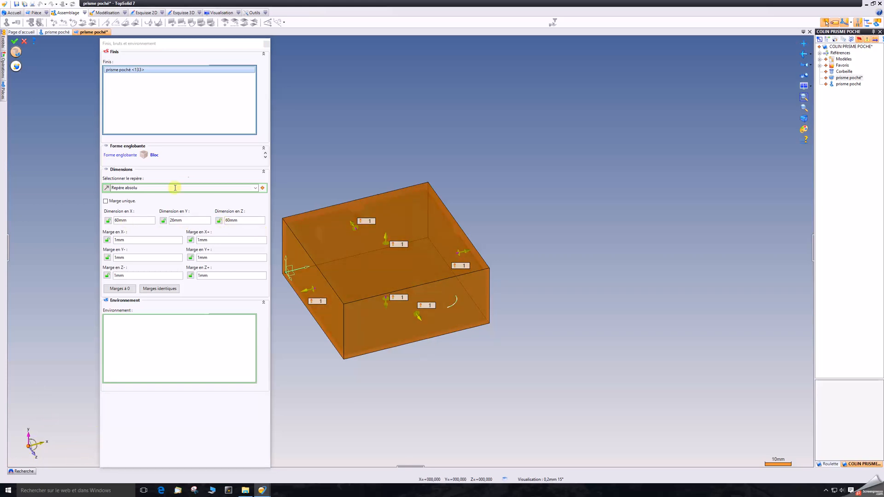
Step: Set the stock block's dimension in Y to 30 mm
click(194, 221)
text(30)
click(250, 221)
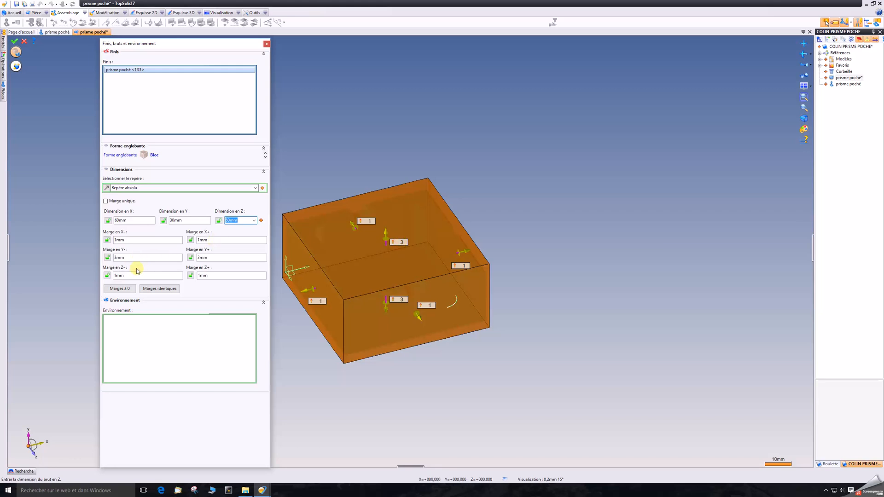
Step: Set the stock margins to 0,5 mm in Y+ and 5,5 mm in Y-, validate the definition and save the preparation document
click(226, 257)
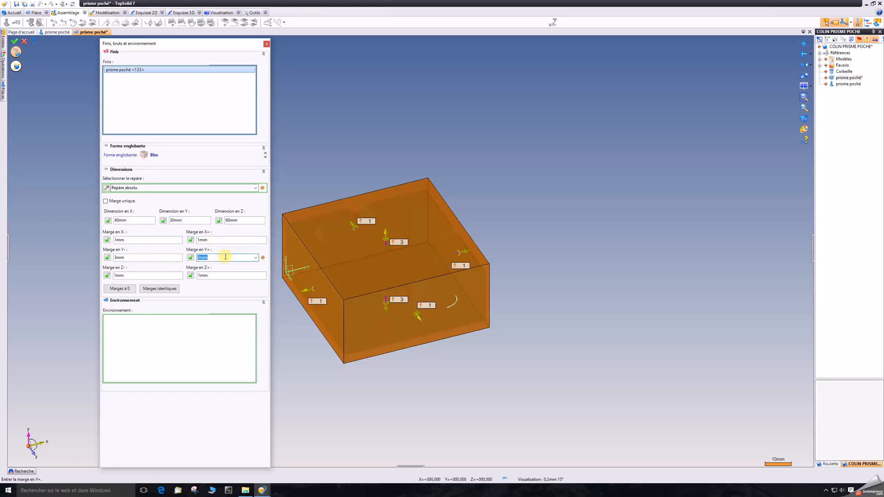
text(0)
click(155, 258)
text(5,5)
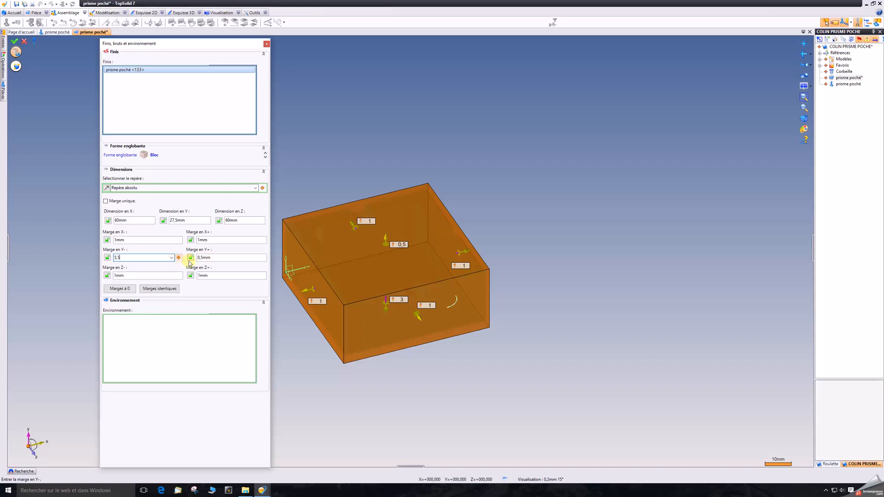
click(233, 257)
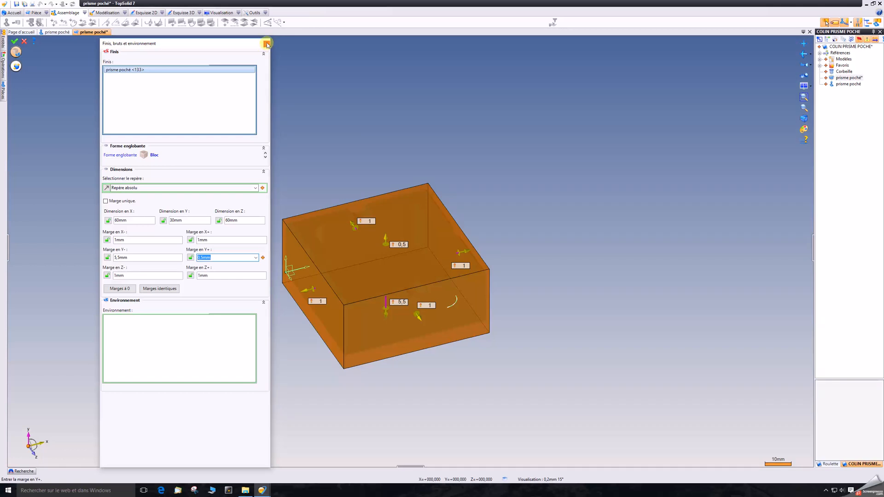
click(16, 42)
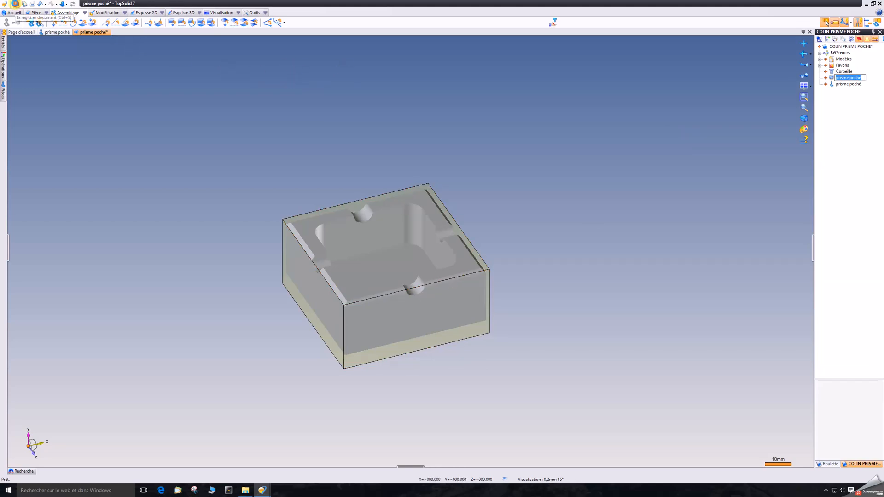
click(15, 5)
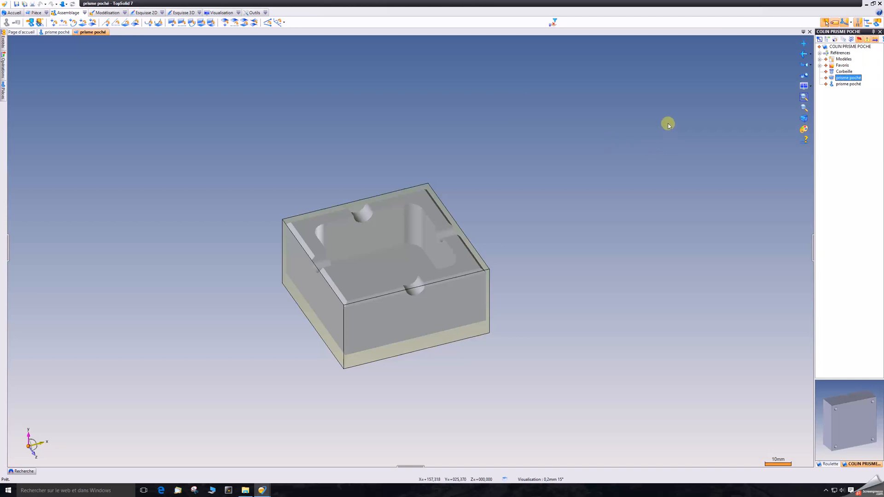
Step: Create a machining document from the prisme poché preparation document, accepting the workpiece settings with Éliminer les chutes enabled
click(841, 84)
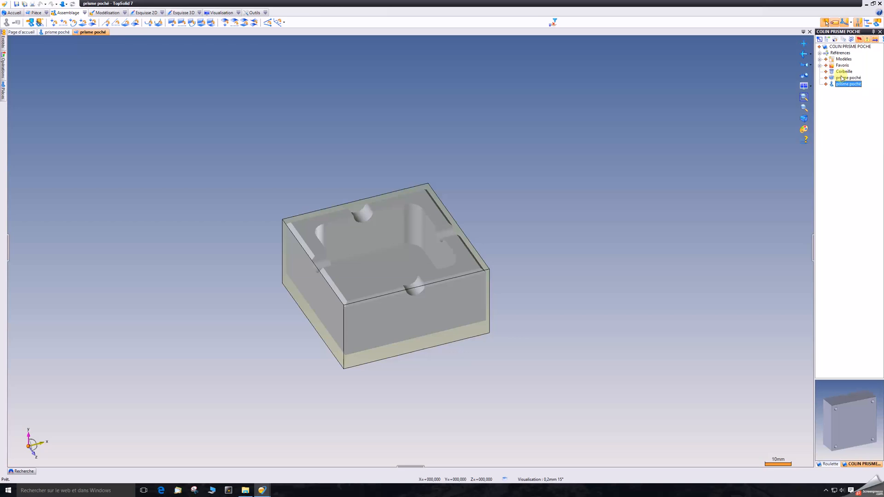
click(842, 78)
right_click(844, 79)
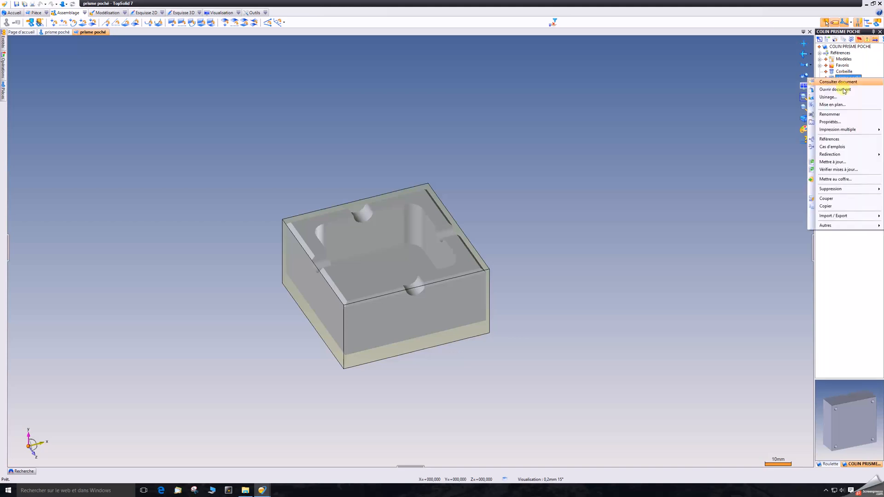
click(835, 97)
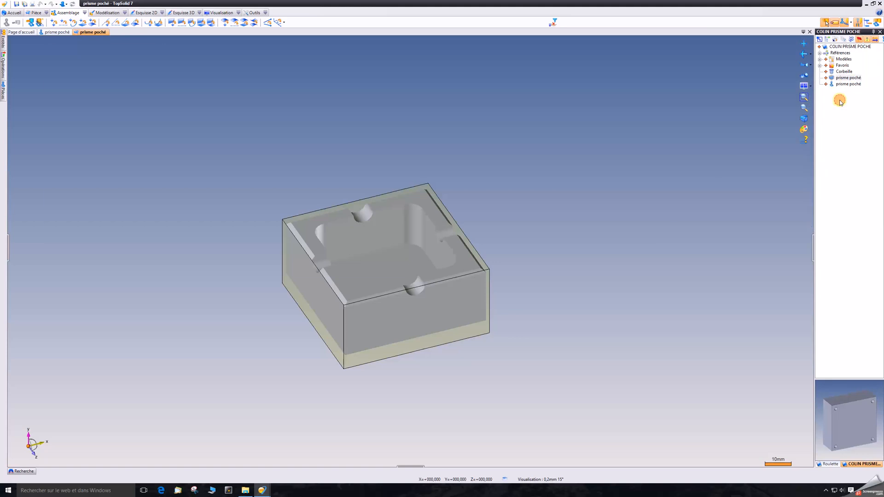
click(92, 232)
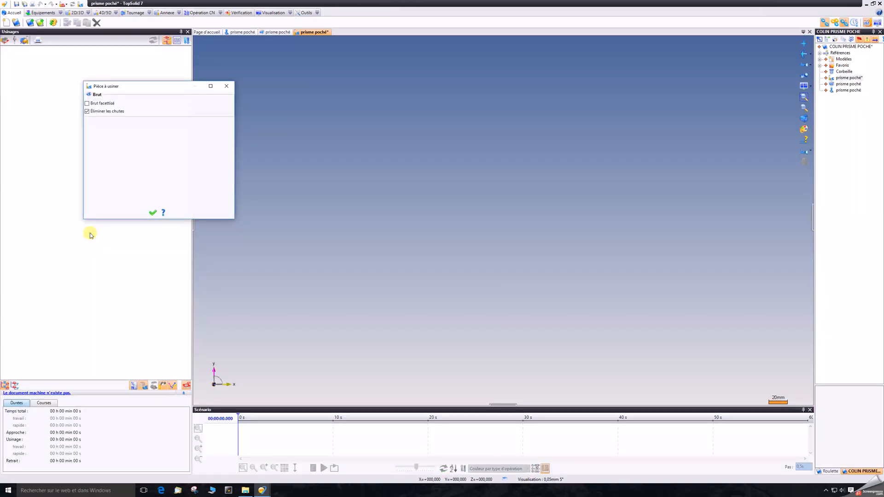
click(152, 213)
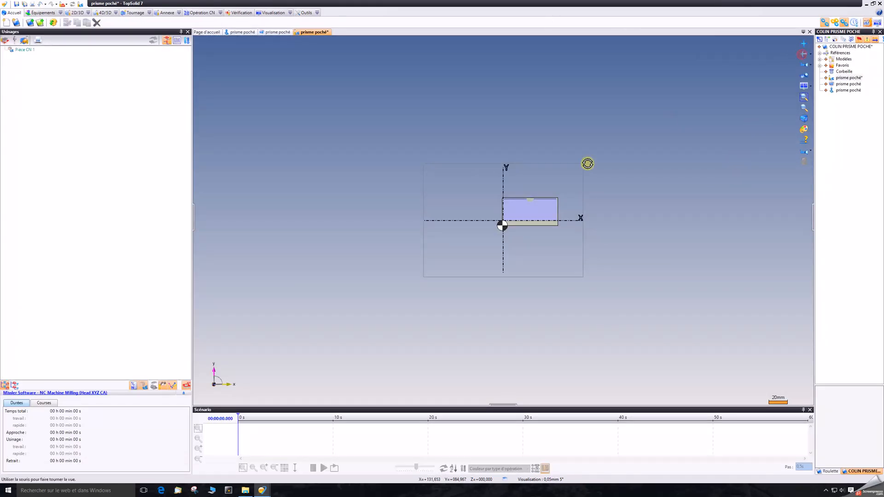
Step: Open the positioning of the prisme poché workpiece for editing in the machining document
middle_drag(538, 198, 590, 199)
scroll(599, 180, up, 3)
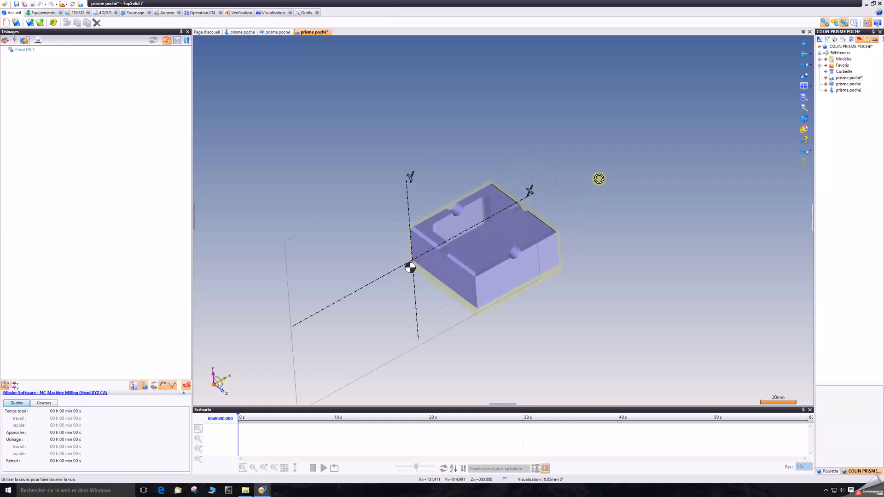
middle_drag(576, 229, 576, 222)
scroll(575, 223, up, 1)
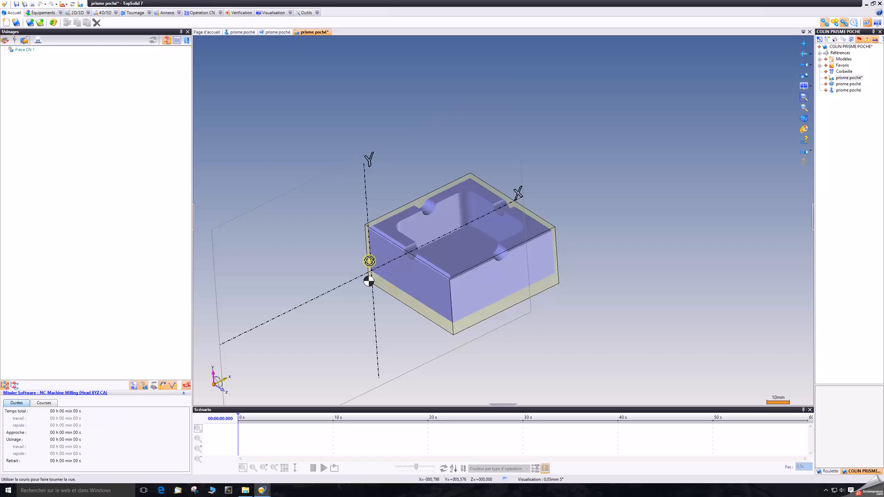
right_click(569, 144)
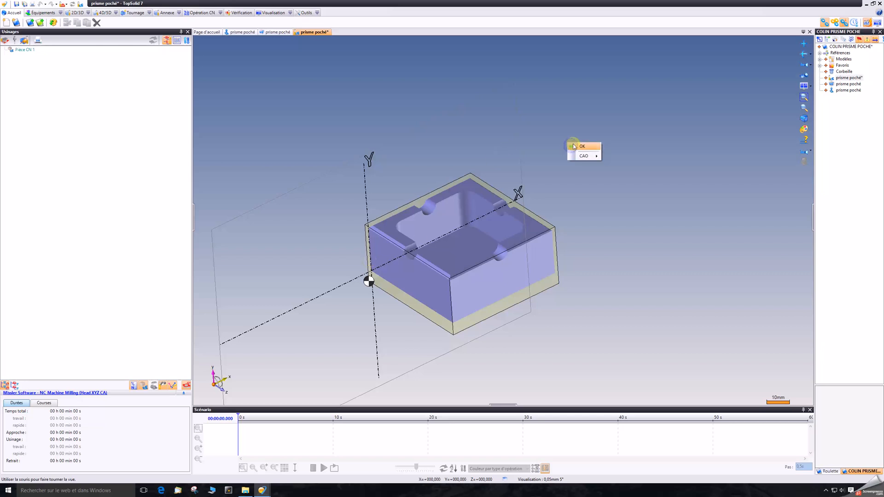
click(583, 147)
click(474, 293)
right_click(473, 283)
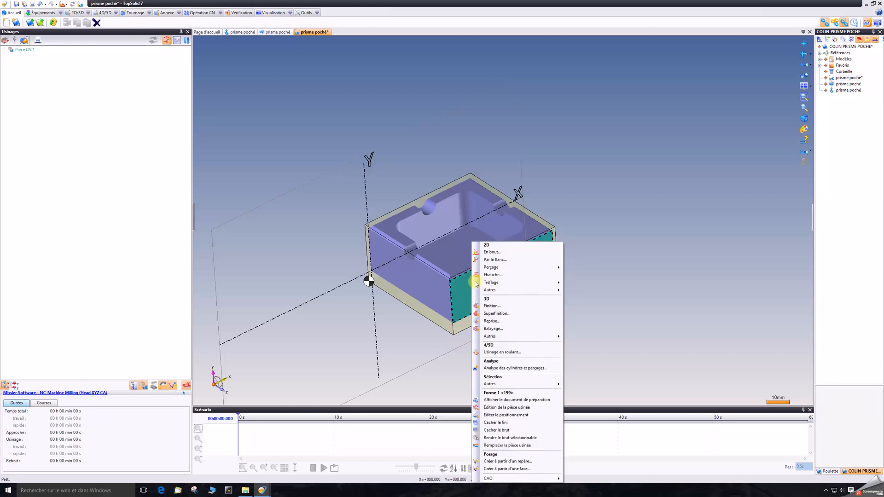
click(513, 415)
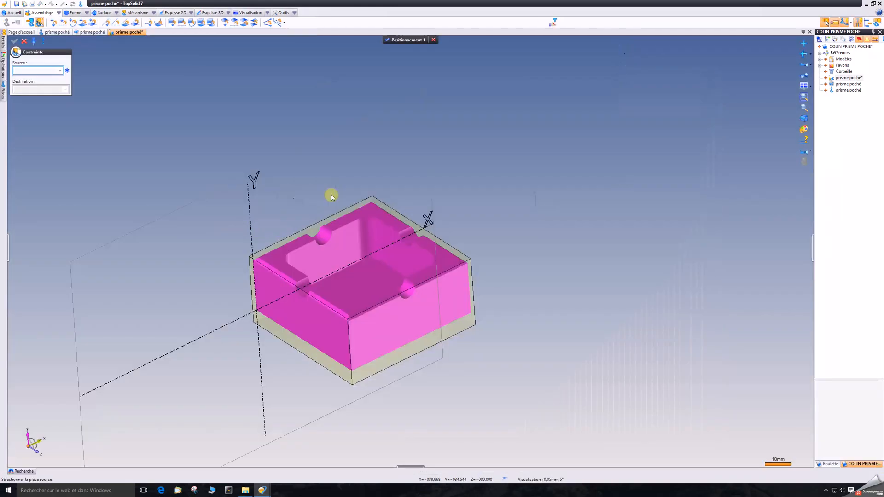
Step: Constrain the stock's pocket-side face onto the absolute XY plane with a plane-on-plane constraint at 0 mm offset, and finish the positioning
click(202, 23)
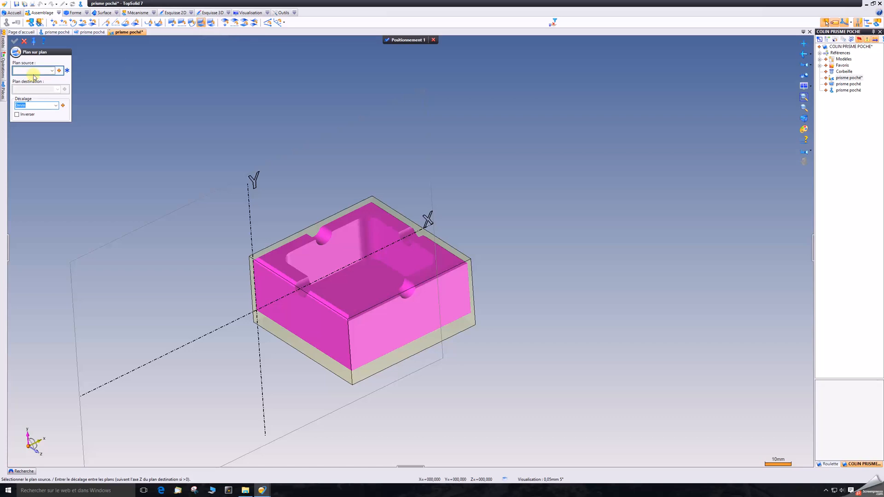
click(369, 214)
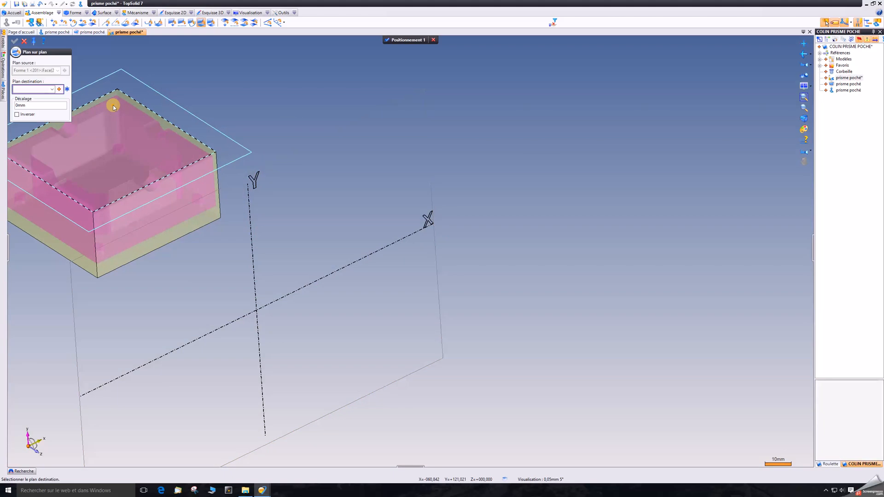
click(53, 89)
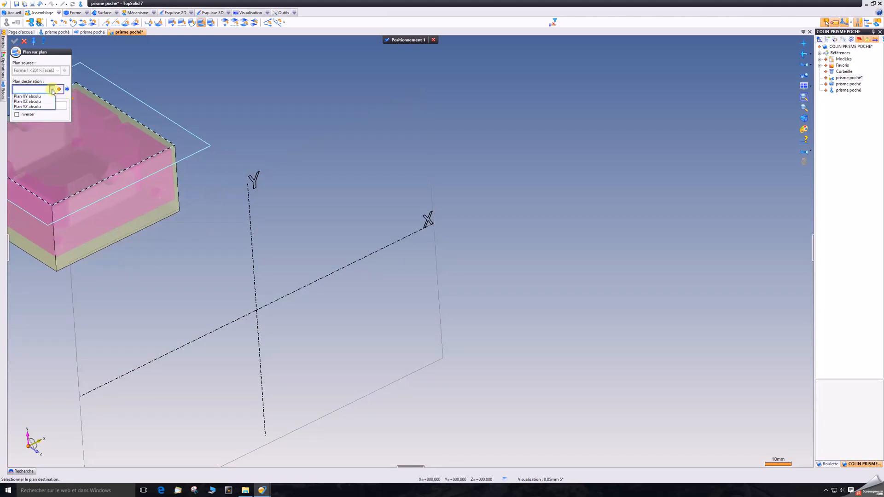
click(47, 96)
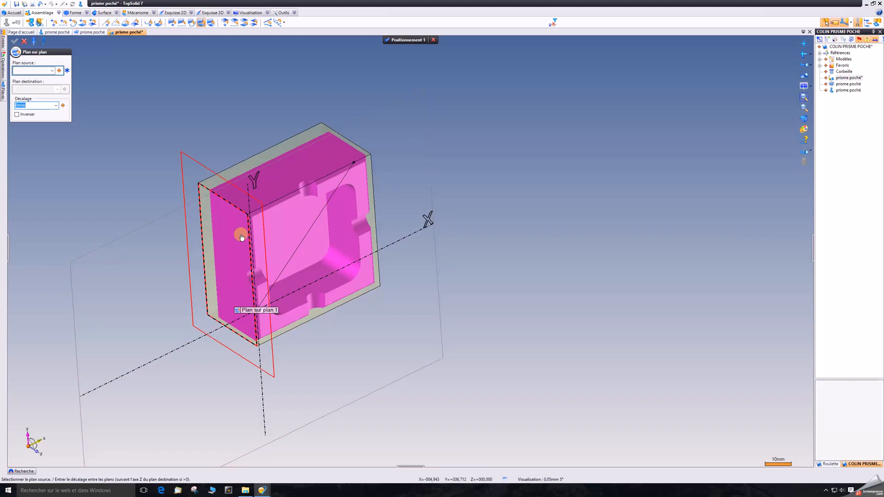
click(408, 41)
click(804, 54)
drag(645, 207, 542, 304)
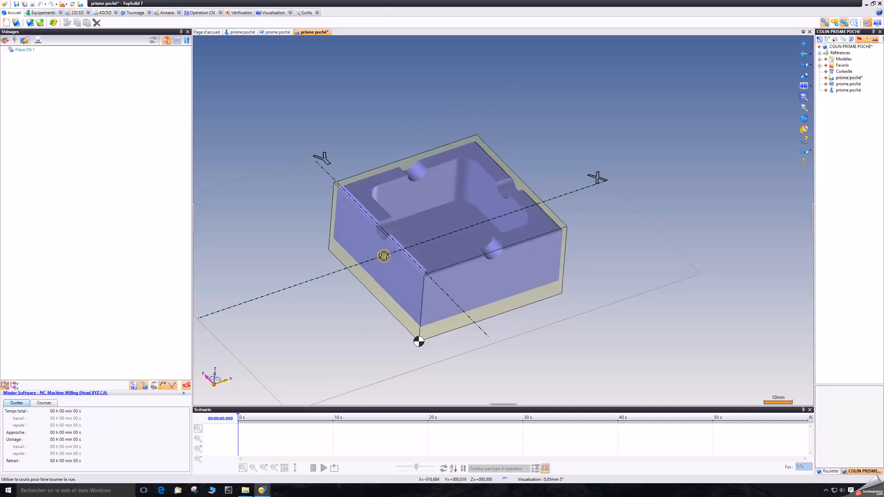